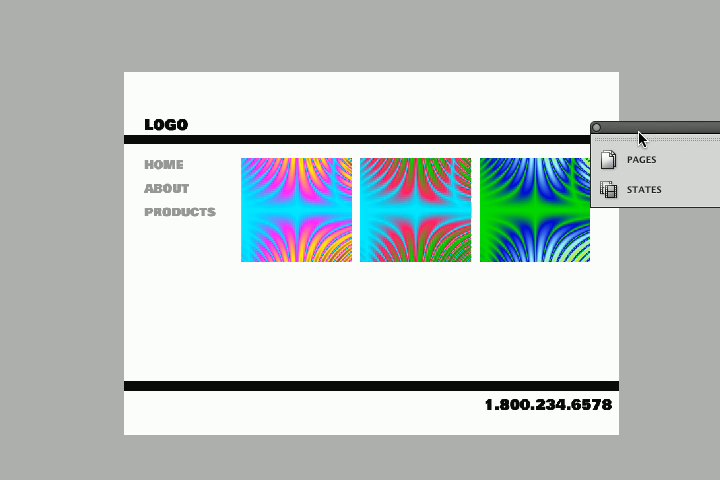
Step: Move the Pages and States panel group down to the bottom right, clear of the mockup
{"action": "left_click_drag", "start_coordinate": [651, 135], "coordinate": [614, 466]}
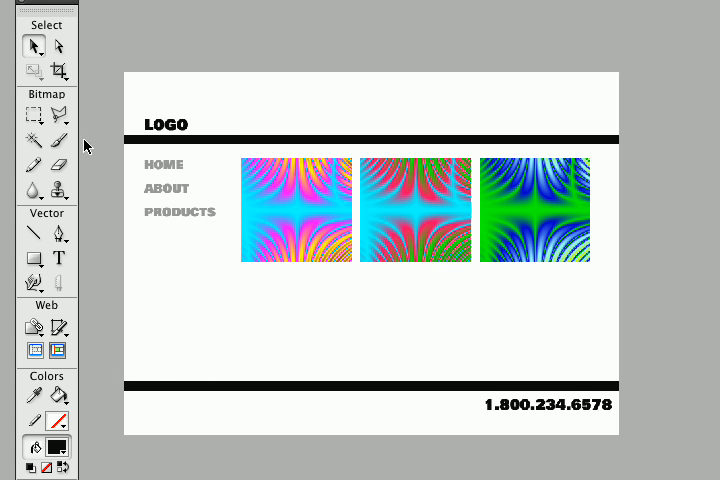
Step: Draw slices over the LOGO area and the black header bar with the Slice tool
{"action": "left_click", "coordinate": [60, 328]}
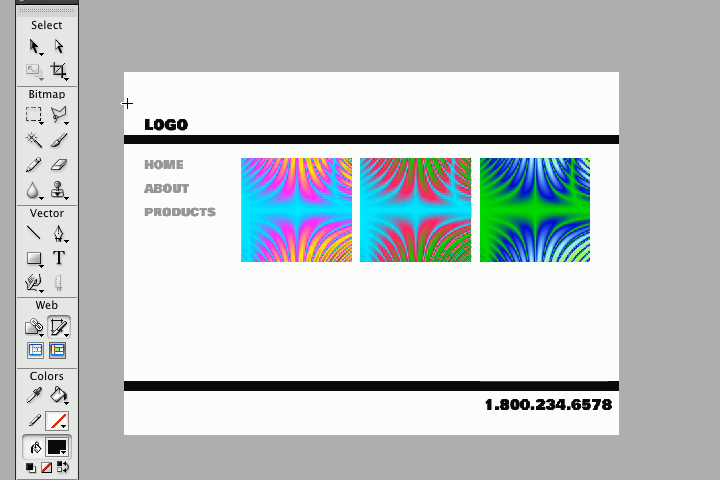
{"action": "left_click_drag", "start_coordinate": [123, 106], "coordinate": [195, 134]}
{"action": "mouse_move", "coordinate": [125, 134]}
{"action": "left_mouse_down"}
{"action": "mouse_move", "coordinate": [422, 155]}
{"action": "mouse_move", "coordinate": [636, 153]}
{"action": "left_mouse_up"}
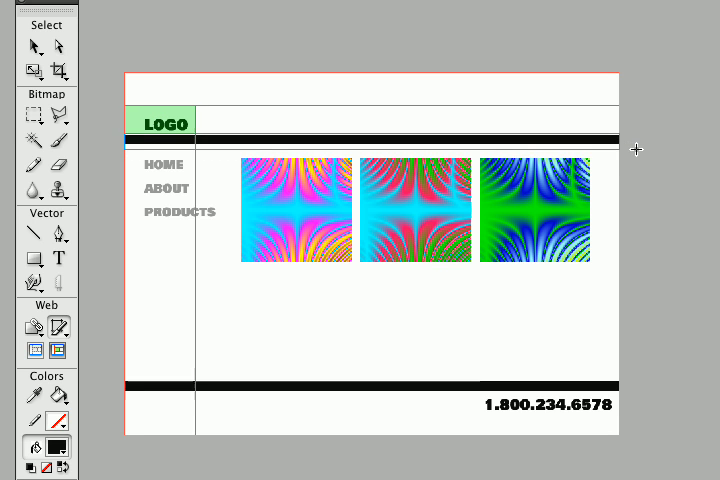
Step: Draw slices over the HOME and ABOUT links, then undo the ABOUT slice
{"action": "left_click_drag", "start_coordinate": [124, 153], "coordinate": [222, 175]}
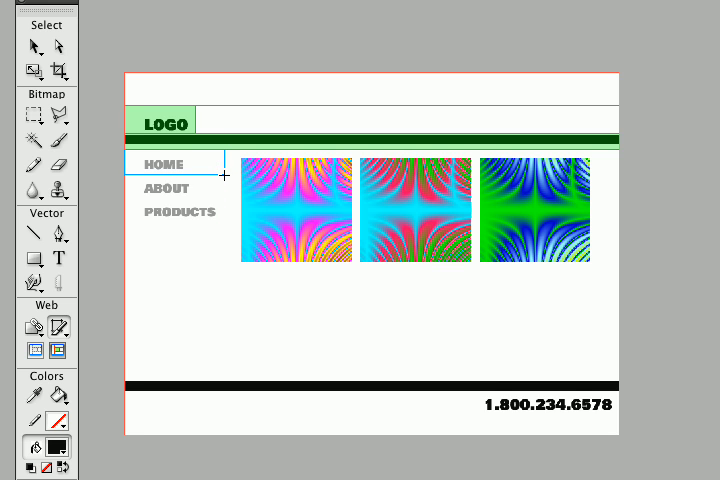
{"action": "left_click_drag", "start_coordinate": [222, 175], "coordinate": [222, 175]}
{"action": "left_click_drag", "start_coordinate": [184, 189], "coordinate": [118, 200]}
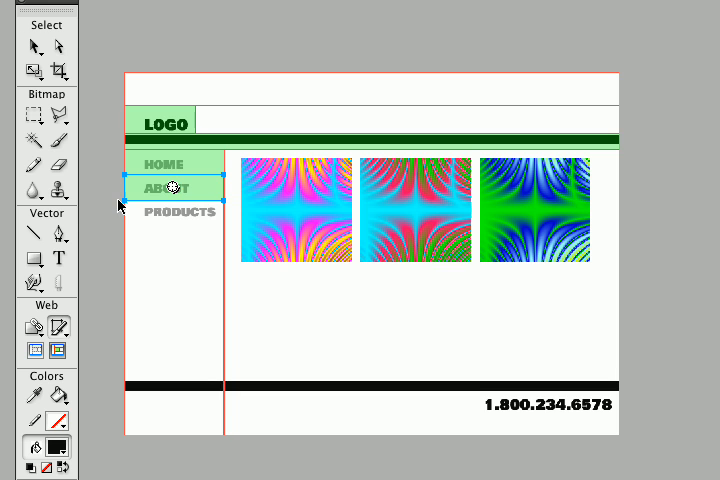
{"action": "key", "text": "v"}
Step: Undo the wide nav slices and draw tight slices over the HOME, ABOUT and PRODUCTS text
{"action": "key", "text": "ctrl+z"}
{"action": "key", "text": "ctrl+z"}
{"action": "key", "text": "k"}
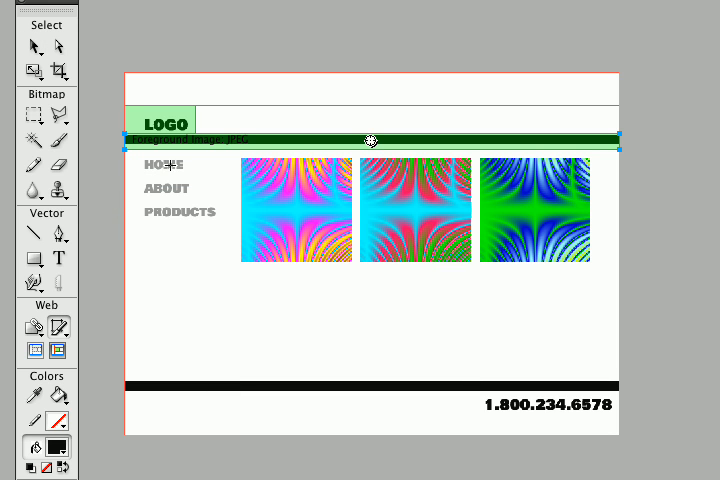
{"action": "left_click_drag", "start_coordinate": [189, 156], "coordinate": [139, 174]}
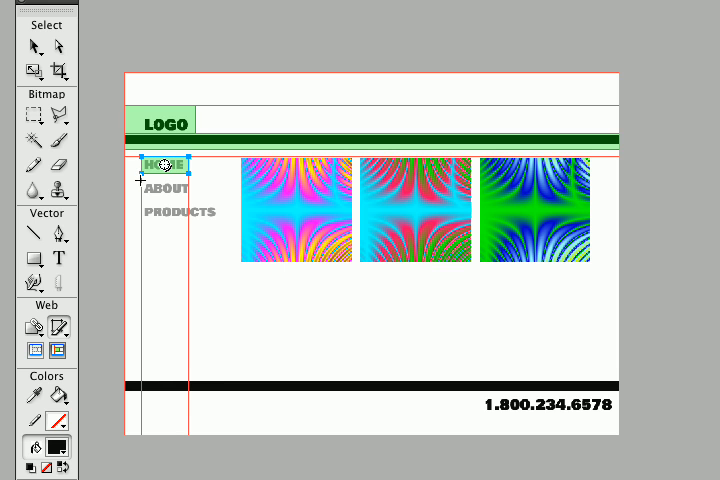
{"action": "left_click_drag", "start_coordinate": [141, 179], "coordinate": [195, 198]}
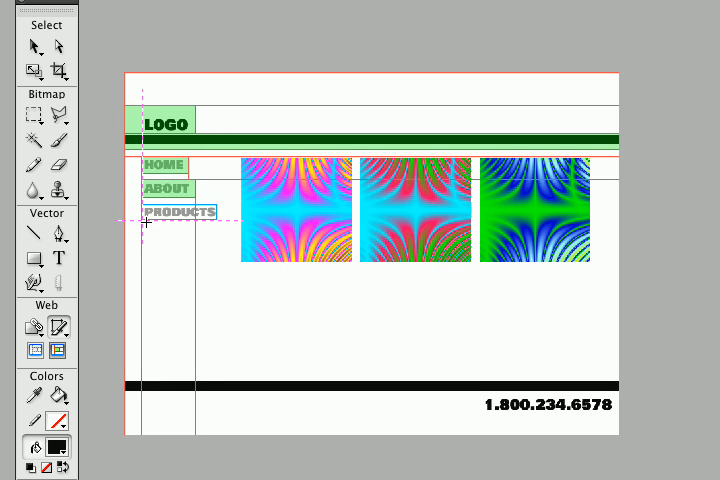
{"action": "left_click_drag", "start_coordinate": [218, 204], "coordinate": [142, 220]}
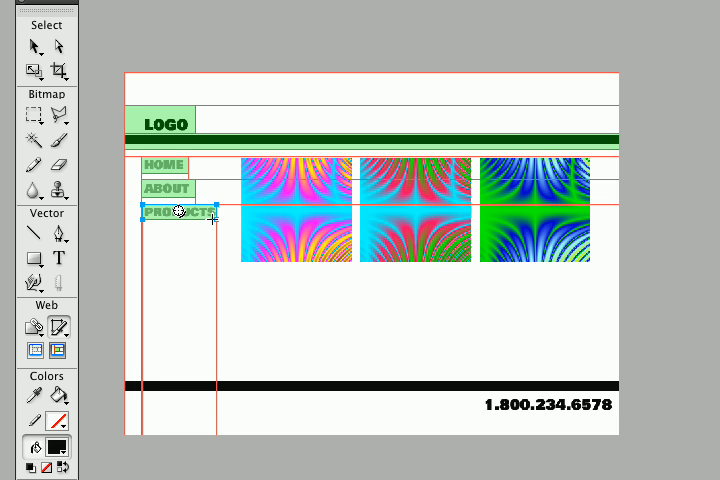
Step: Switch to the ordinary Pointer tool and undo the extra tight navigation slices
{"action": "left_click", "coordinate": [33, 46]}
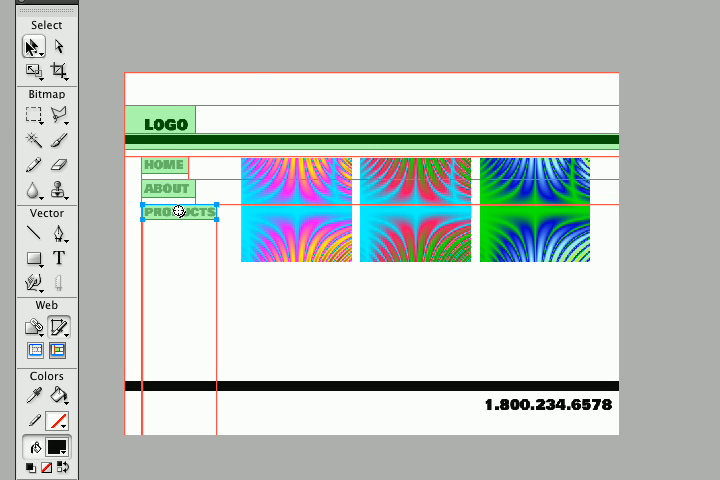
{"action": "left_click", "coordinate": [38, 50]}
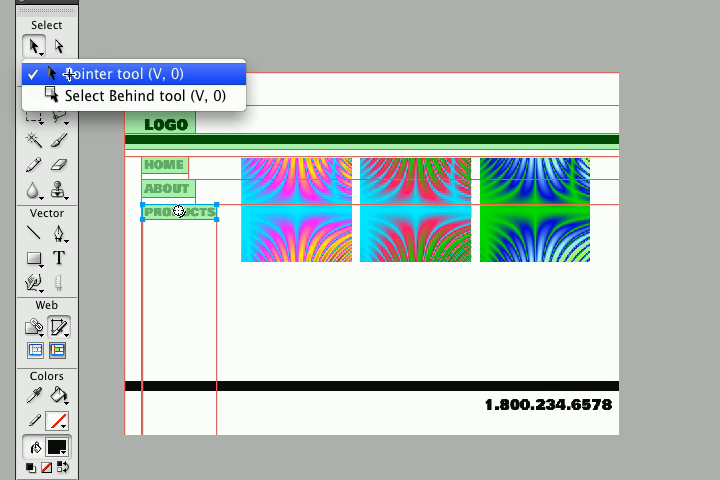
{"action": "left_click", "coordinate": [68, 72]}
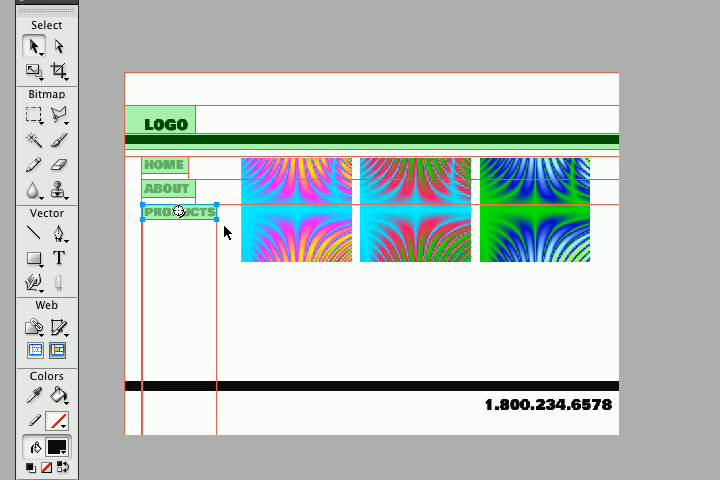
{"action": "key", "text": "Tab"}
{"action": "key", "text": "Tab"}
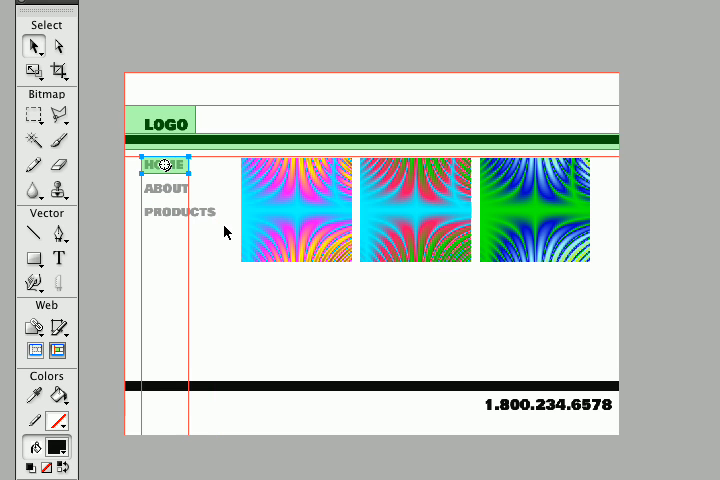
{"action": "key", "text": "Tab"}
{"action": "key", "text": "Tab"}
Step: Slice HOME and ABOUT across the full width of the left column
{"action": "left_click", "coordinate": [59, 327]}
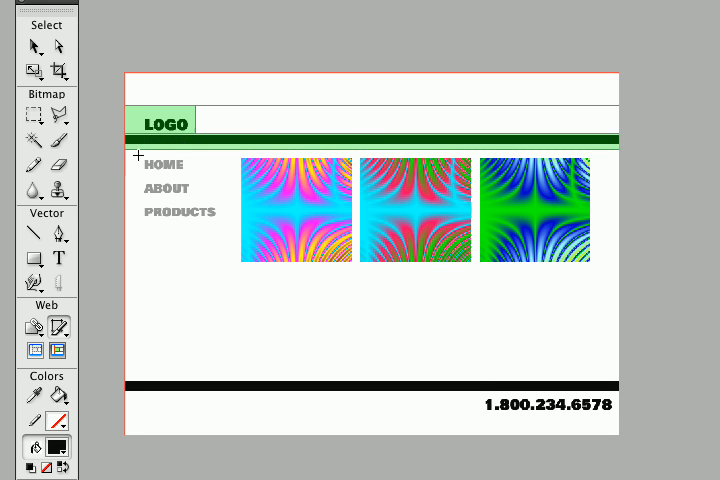
{"action": "left_click_drag", "start_coordinate": [124, 150], "coordinate": [225, 173]}
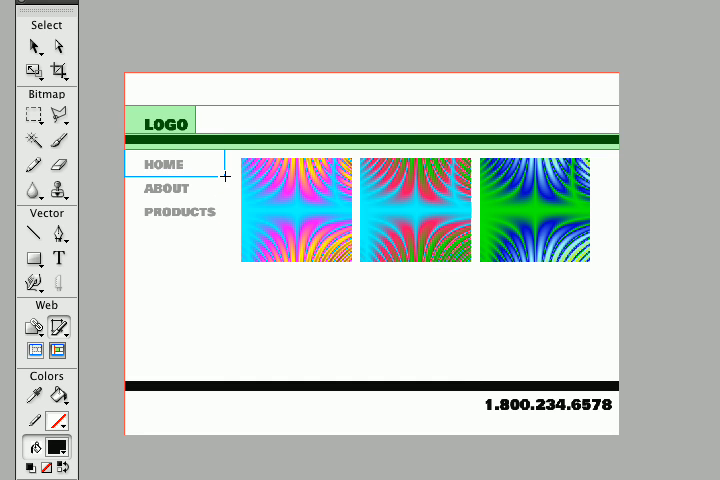
{"action": "mouse_move", "coordinate": [225, 173]}
{"action": "left_mouse_down"}
{"action": "mouse_move", "coordinate": [160, 198]}
{"action": "mouse_move", "coordinate": [127, 200]}
{"action": "mouse_move", "coordinate": [225, 226]}
{"action": "left_mouse_up"}
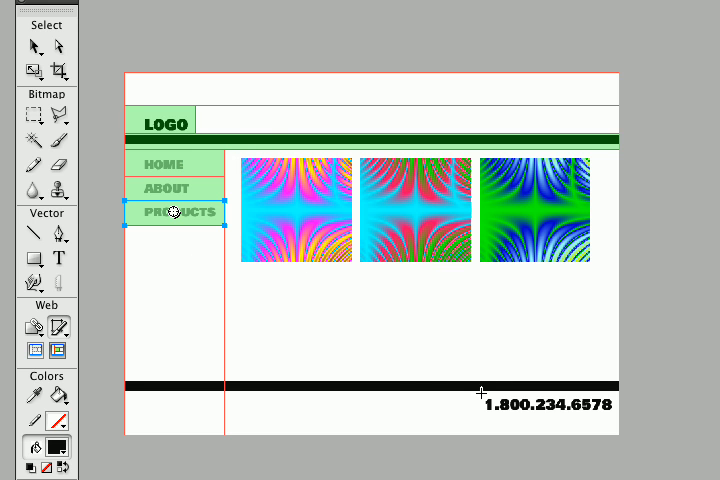
Step: Slice the phone number and the first patterned image
{"action": "left_click_drag", "start_coordinate": [481, 393], "coordinate": [621, 418]}
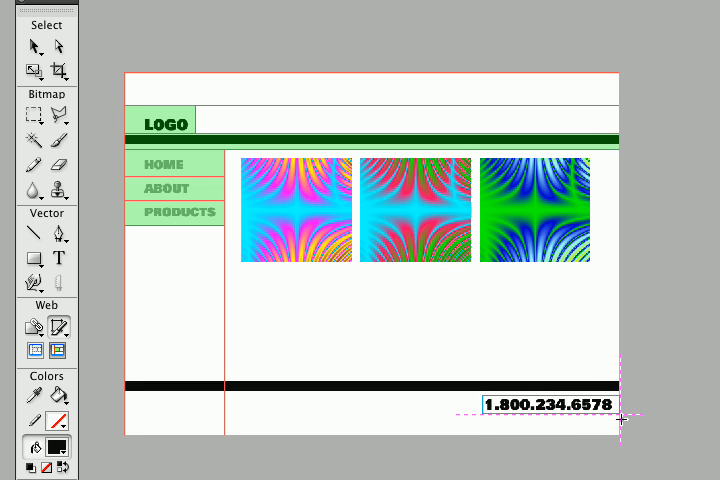
{"action": "left_click_drag", "start_coordinate": [621, 418], "coordinate": [620, 415]}
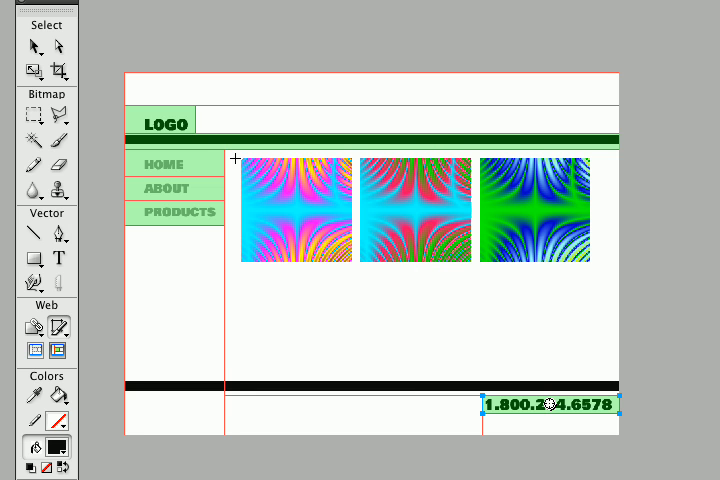
{"action": "left_click_drag", "start_coordinate": [241, 158], "coordinate": [359, 267]}
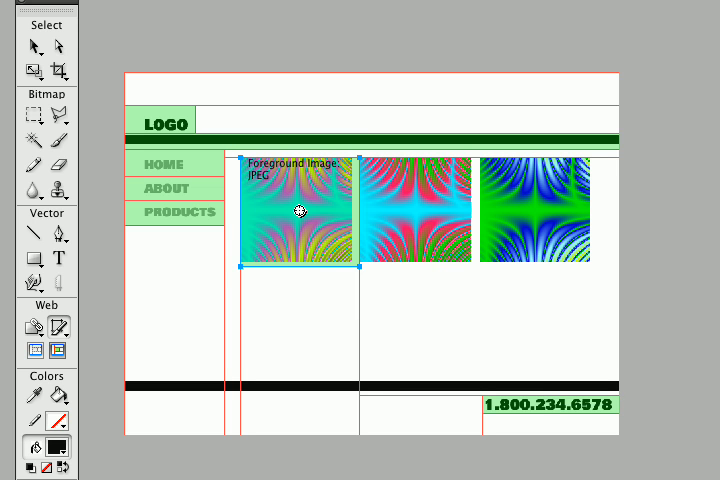
Step: Alt-drag copies of the image slice onto the second and third patterned images, nudging the second into place
{"action": "left_click_drag", "start_coordinate": [262, 472], "coordinate": [249, 434]}
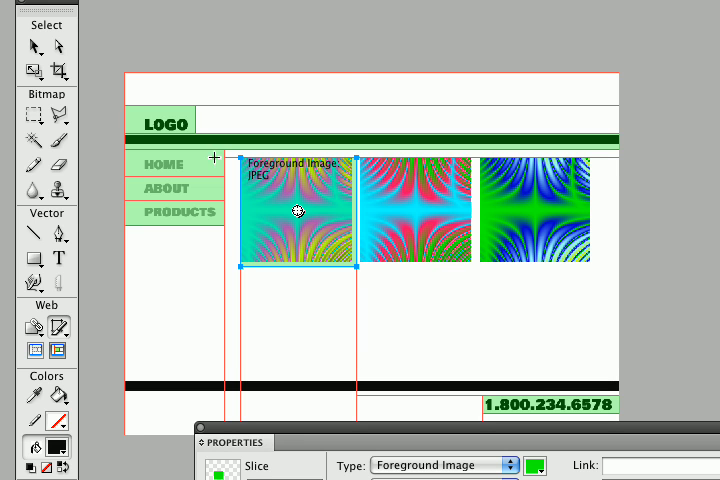
{"action": "left_click", "coordinate": [34, 46]}
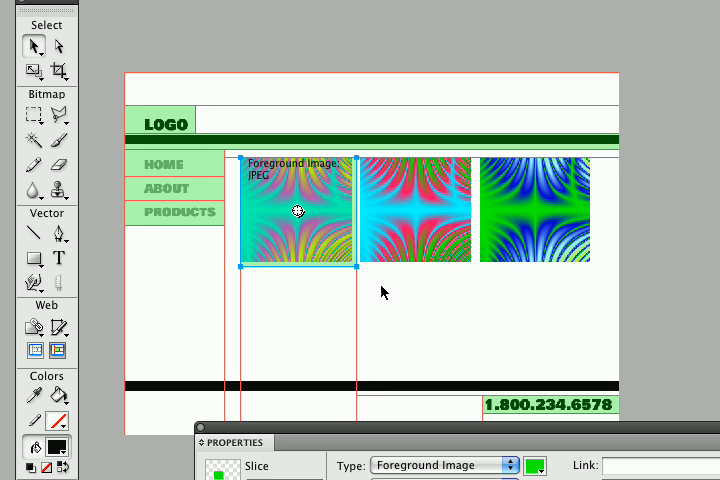
{"action": "key", "text": "2"}
{"action": "key", "text": "2"}
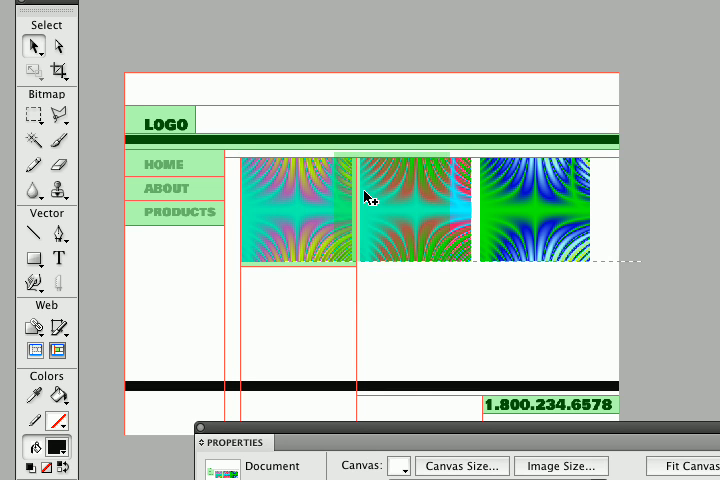
{"action": "left_click_drag", "start_coordinate": [279, 205], "coordinate": [393, 205]}
{"action": "left_click", "coordinate": [510, 232]}
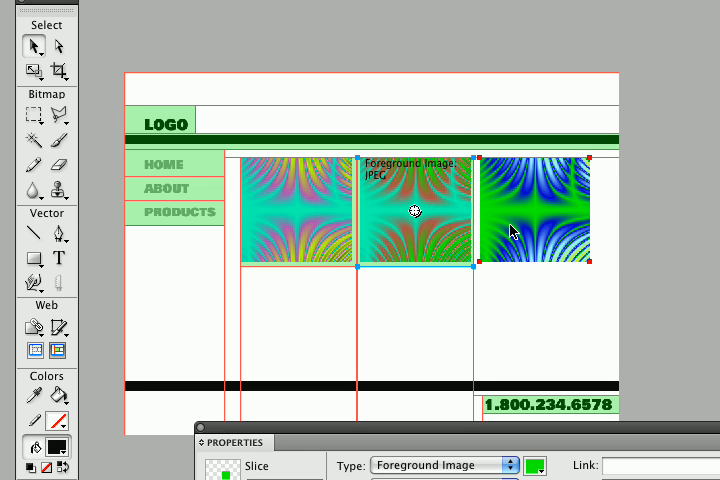
{"action": "key", "text": "Right"}
{"action": "key", "text": "Right"}
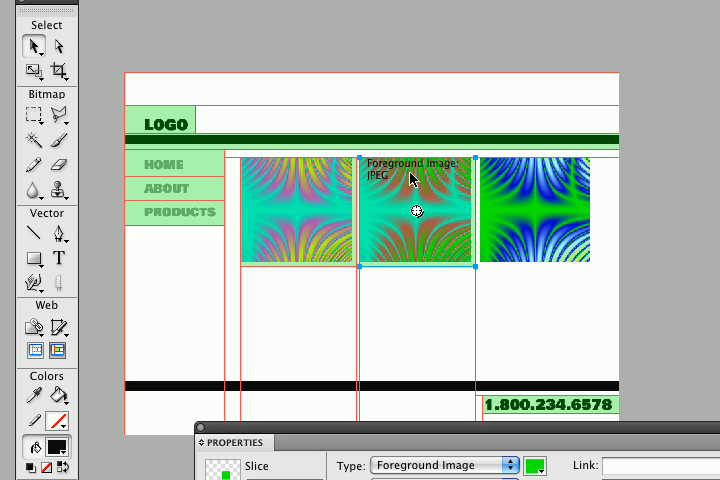
{"action": "left_click_drag", "start_coordinate": [411, 180], "coordinate": [515, 185]}
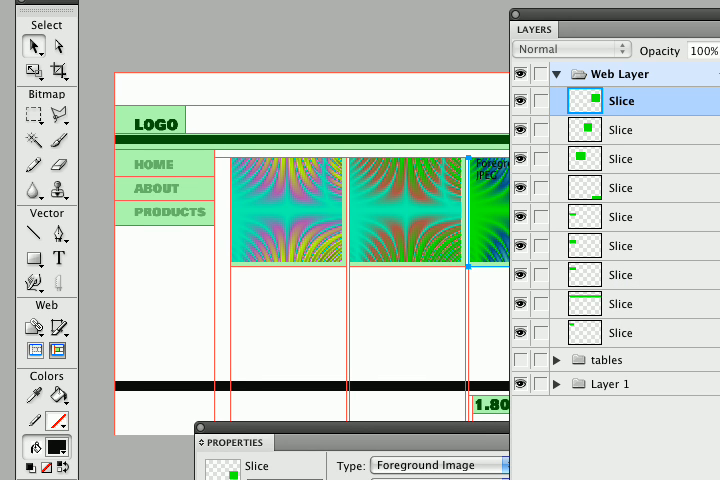
{"action": "scroll", "coordinate": [490, 211], "scroll_direction": "right", "scroll_amount": 3}
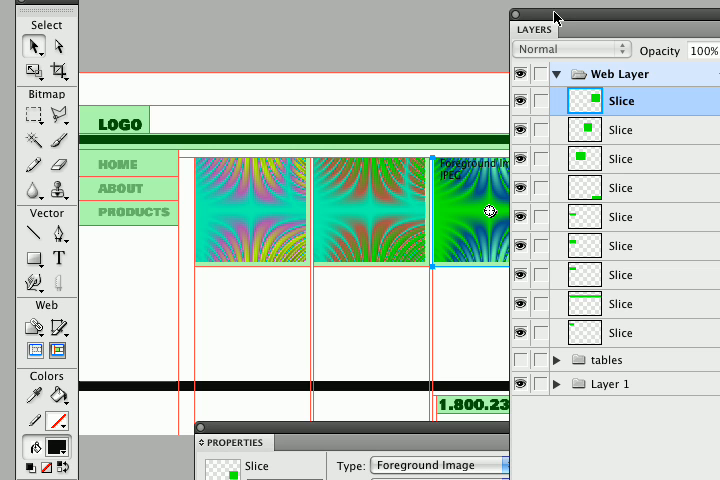
Step: Rename the image slices to pic_home, pic_about and pic_products, and the phone number slice to phone
{"action": "double_click", "coordinate": [622, 101]}
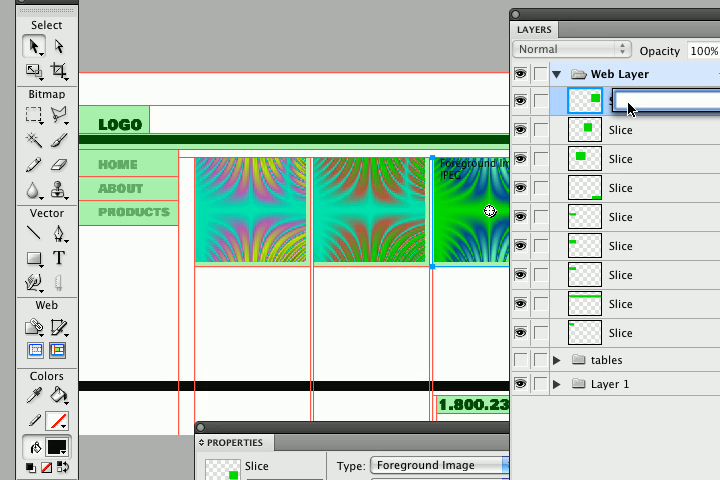
{"action": "type", "text": "picv"}
{"action": "type", "text": "ho"}
{"action": "type", "text": "me"}
{"action": "key", "text": "Return"}
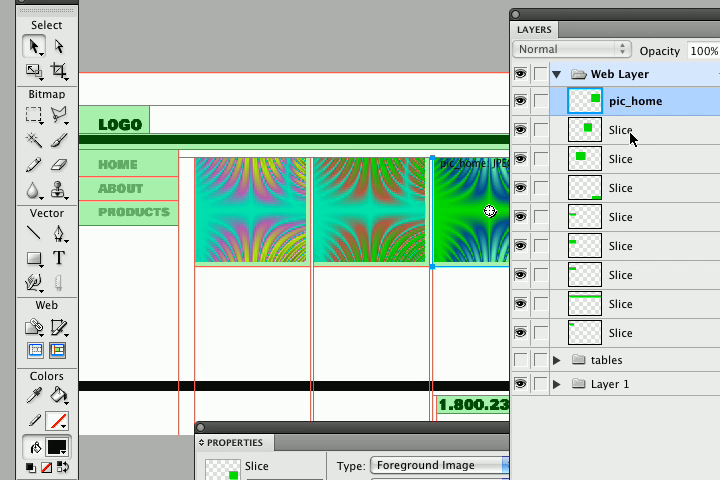
{"action": "double_click", "coordinate": [630, 135]}
{"action": "type", "text": "pi"}
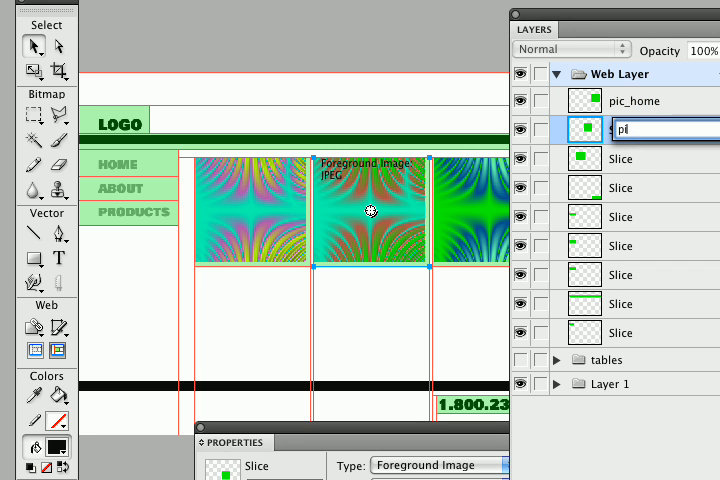
{"action": "type", "text": "c_about"}
{"action": "key", "text": "Return"}
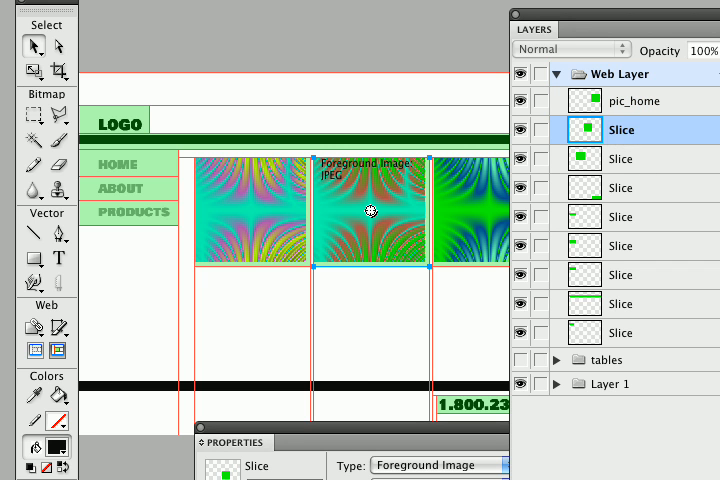
{"action": "left_click", "coordinate": [620, 160]}
{"action": "double_click", "coordinate": [620, 162]}
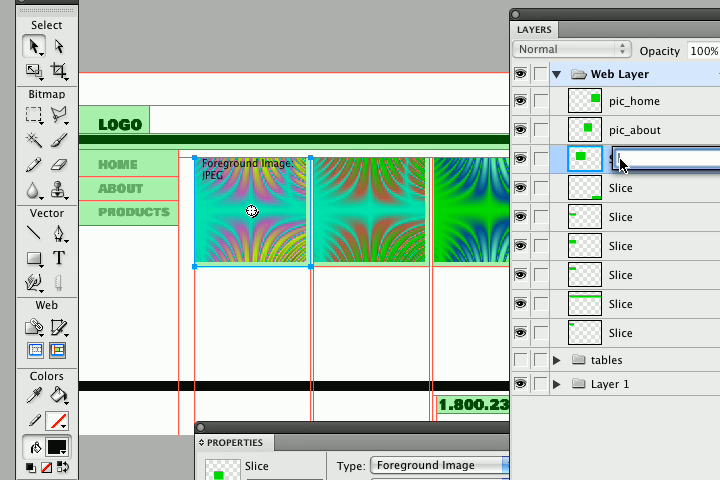
{"action": "type", "text": "pic_pro"}
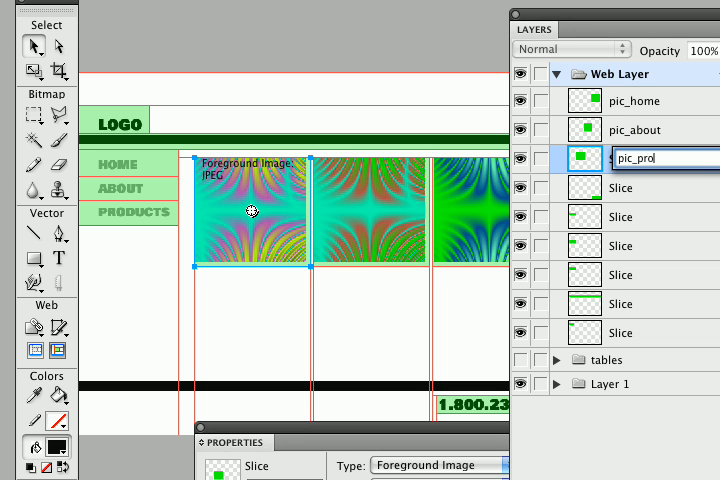
{"action": "type", "text": "ducts"}
{"action": "key", "text": "Return"}
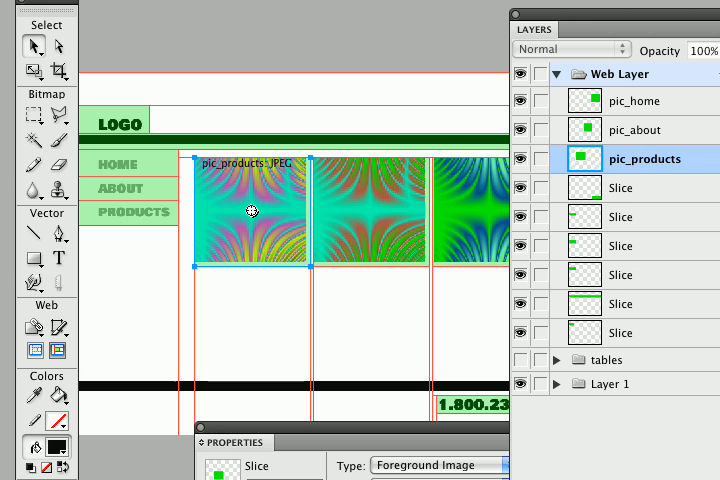
{"action": "double_click", "coordinate": [631, 190]}
{"action": "key", "text": "BackSpace"}
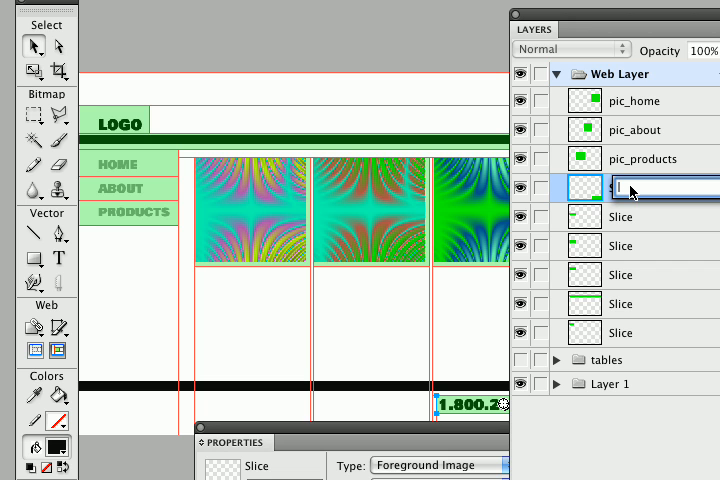
{"action": "type", "text": "phone"}
{"action": "key", "text": "Return"}
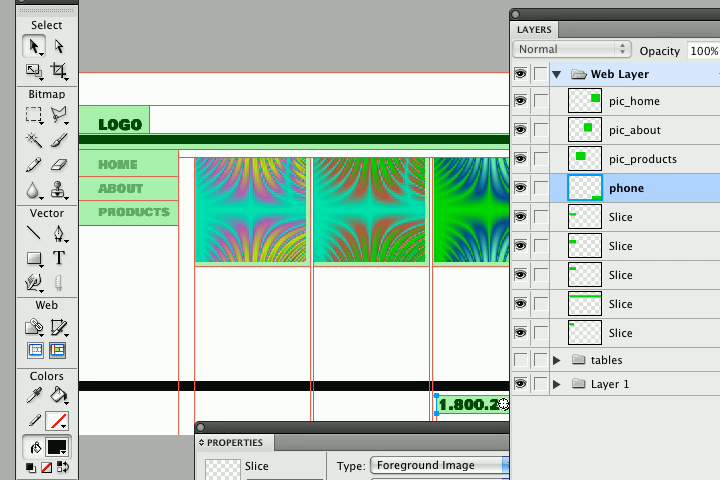
Step: Rename the navigation slices to btn_products, btn_about and btn_home, and the remaining two to bar and logo
{"action": "left_click", "coordinate": [625, 222]}
{"action": "double_click", "coordinate": [625, 222]}
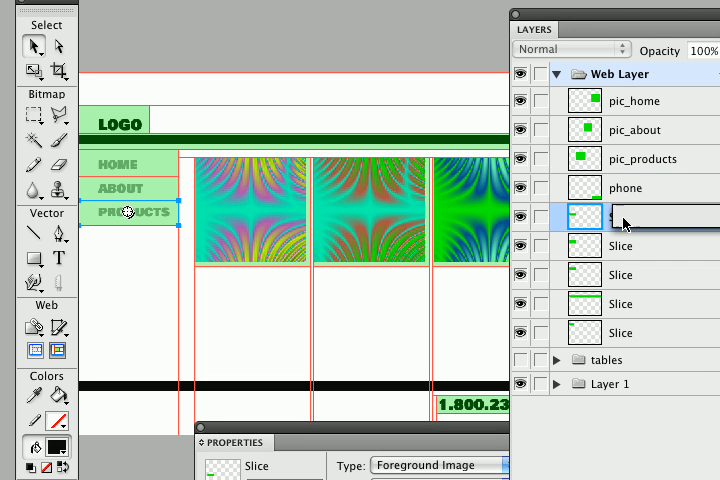
{"action": "type", "text": "btn_"}
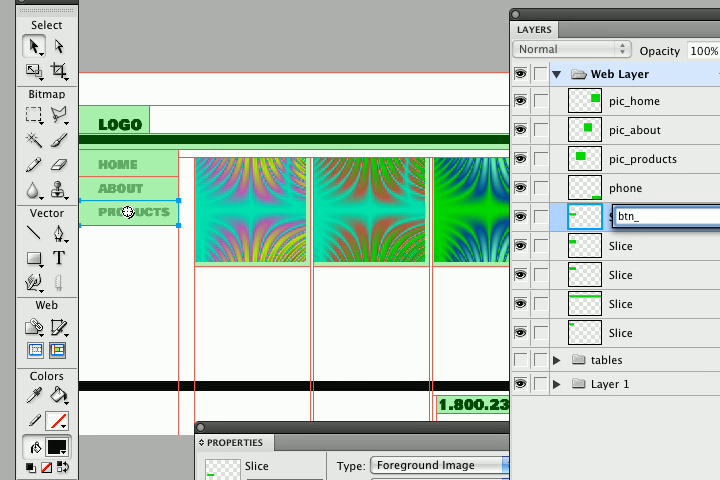
{"action": "type", "text": "products"}
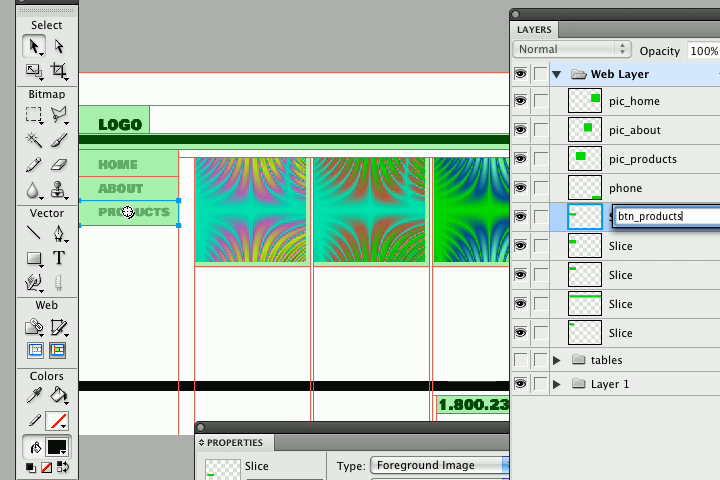
{"action": "key", "text": "Return"}
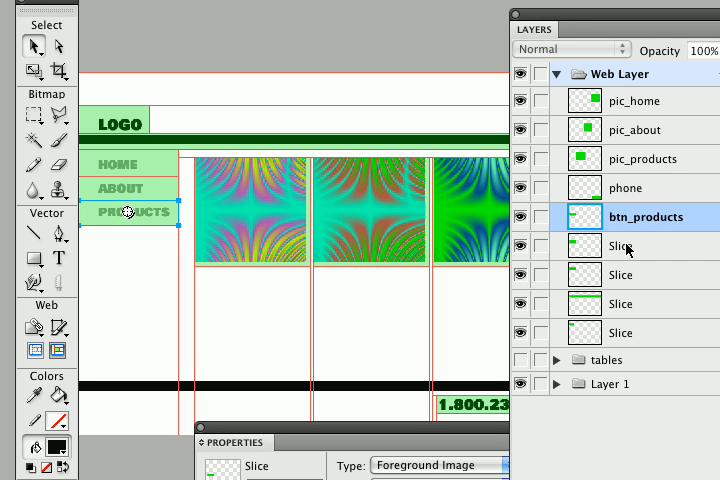
{"action": "double_click", "coordinate": [627, 249]}
{"action": "type", "text": "btn_"}
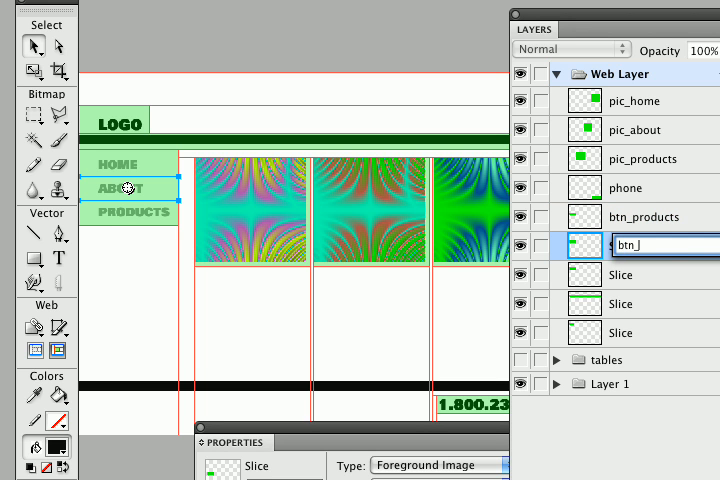
{"action": "type", "text": "about"}
{"action": "key", "text": "Return"}
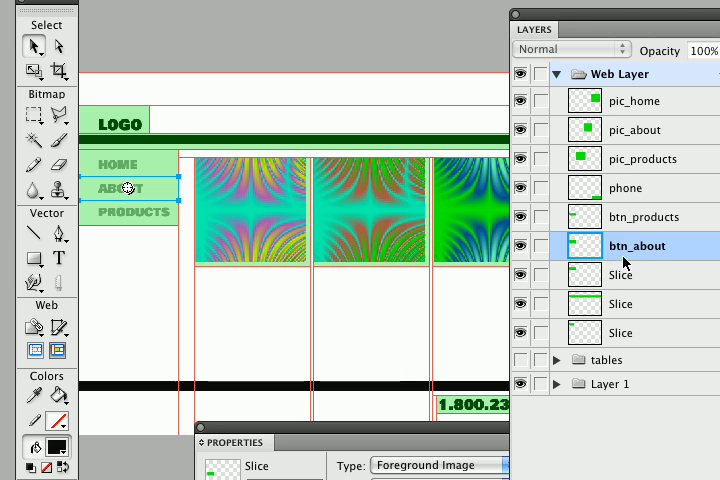
{"action": "double_click", "coordinate": [620, 284]}
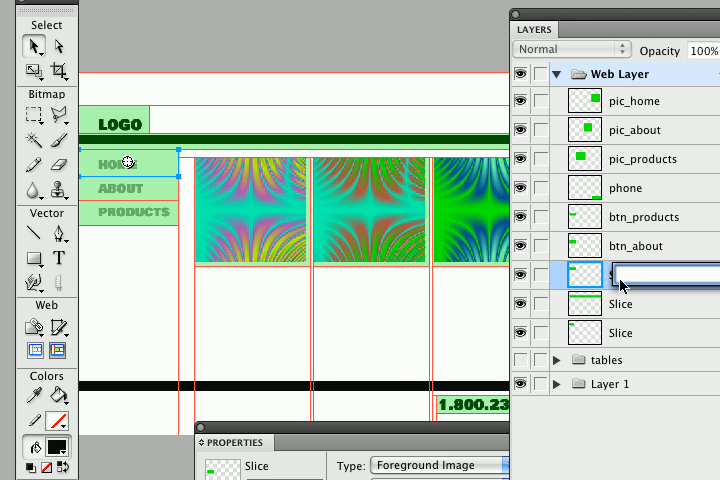
{"action": "type", "text": "btn_home"}
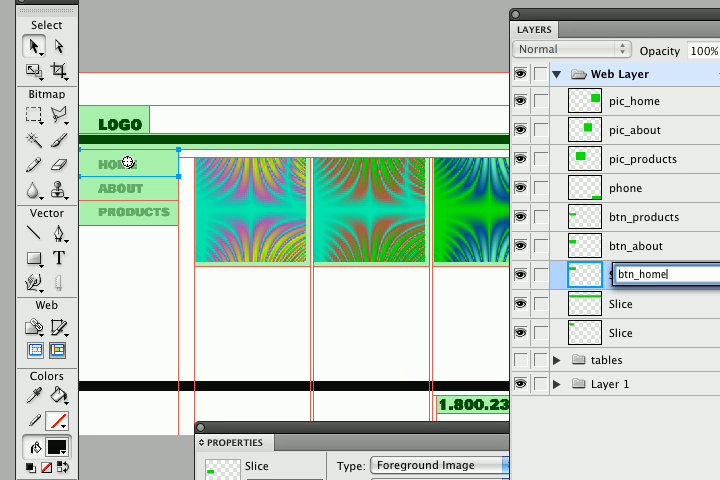
{"action": "key", "text": "Return"}
{"action": "double_click", "coordinate": [621, 304]}
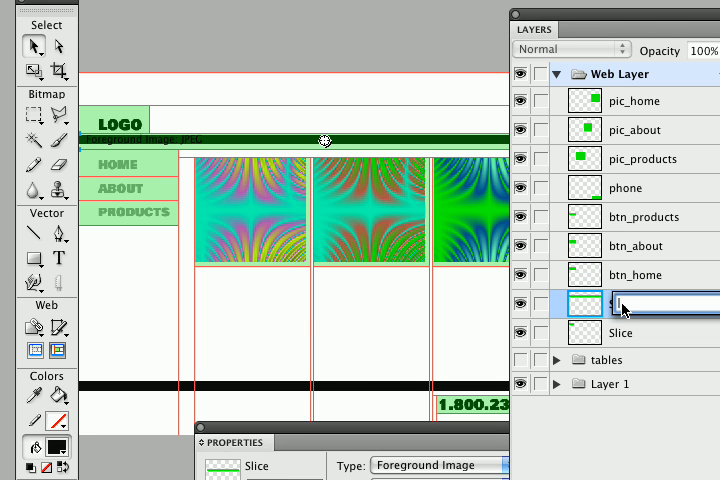
{"action": "type", "text": "bar"}
{"action": "key", "text": "Return"}
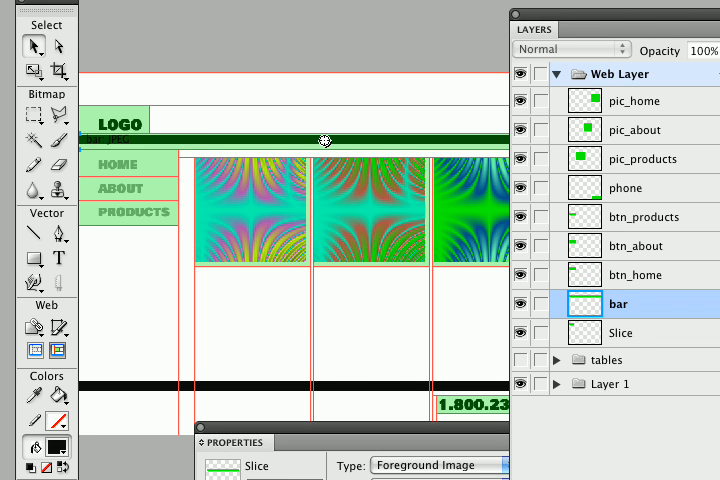
{"action": "double_click", "coordinate": [630, 333]}
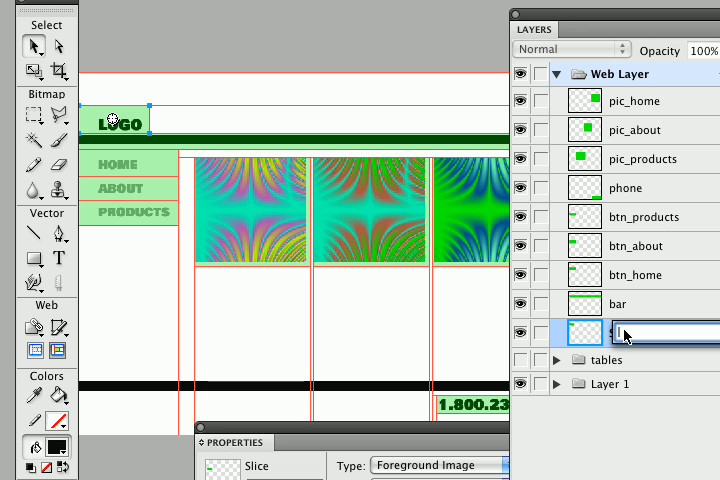
{"action": "type", "text": "logo"}
{"action": "key", "text": "Return"}
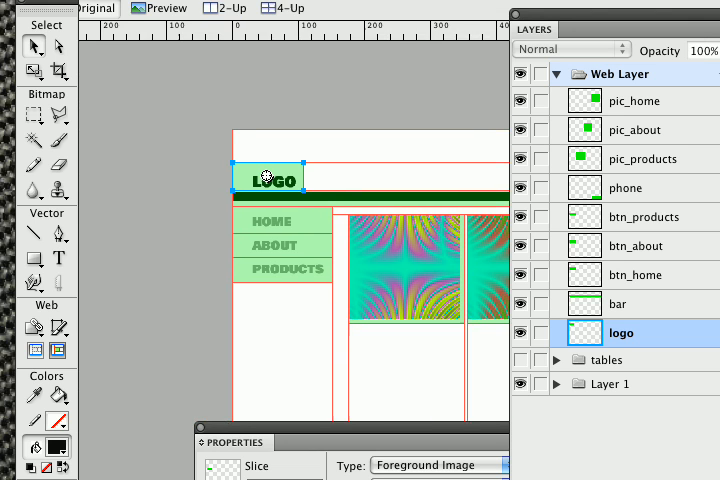
Step: Switch to Preview and view the page at actual 100% size with nothing selected
{"action": "left_click", "coordinate": [166, 34]}
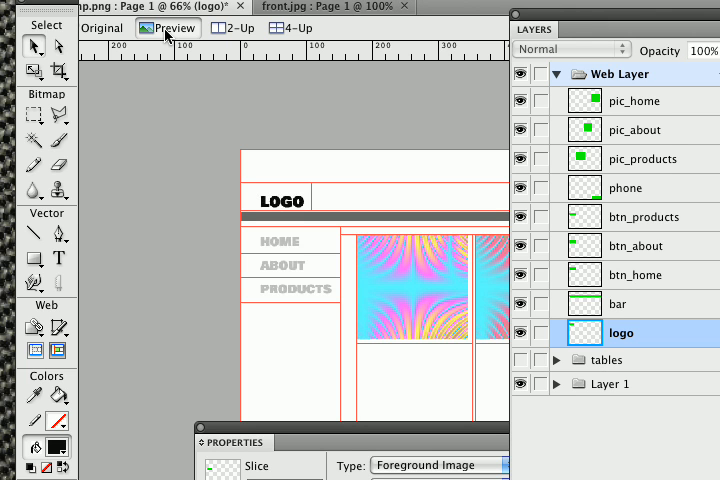
{"action": "left_click", "coordinate": [170, 88]}
{"action": "key", "text": "ctrl+1"}
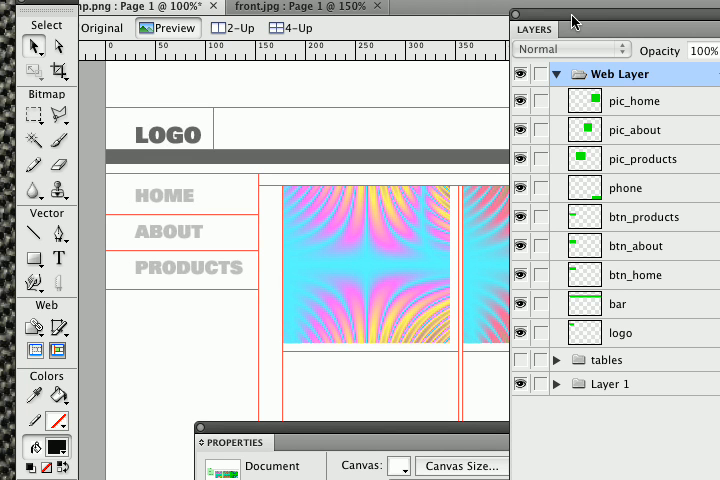
Step: Put the Layers panel away, bring out the Optimize panel, and move the Tools panel aside
{"action": "mouse_move", "coordinate": [572, 19]}
{"action": "left_mouse_down"}
{"action": "mouse_move", "coordinate": [657, 73]}
{"action": "mouse_move", "coordinate": [625, 84]}
{"action": "left_mouse_up"}
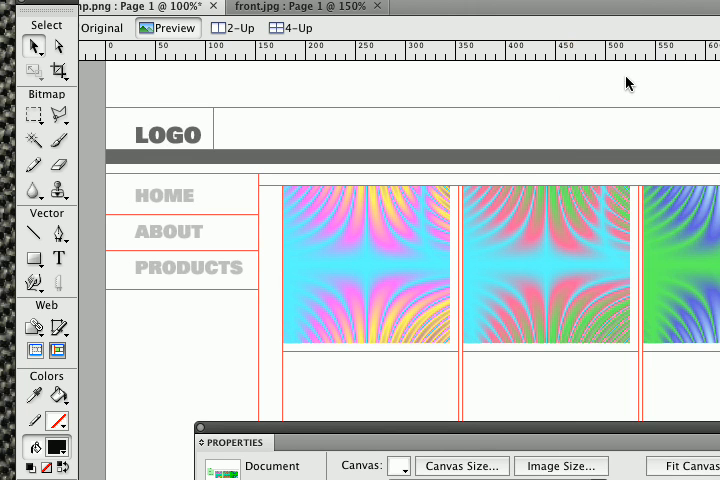
{"action": "left_click_drag", "start_coordinate": [712, 82], "coordinate": [719, 82]}
{"action": "left_click_drag", "start_coordinate": [712, 125], "coordinate": [646, 106]}
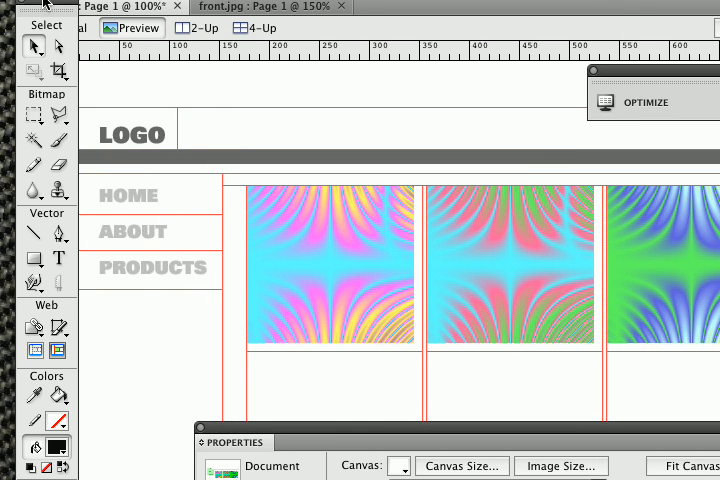
{"action": "mouse_move", "coordinate": [28, 4]}
{"action": "left_mouse_down"}
{"action": "mouse_move", "coordinate": [3, 20]}
{"action": "mouse_move", "coordinate": [4, 30]}
{"action": "left_mouse_up"}
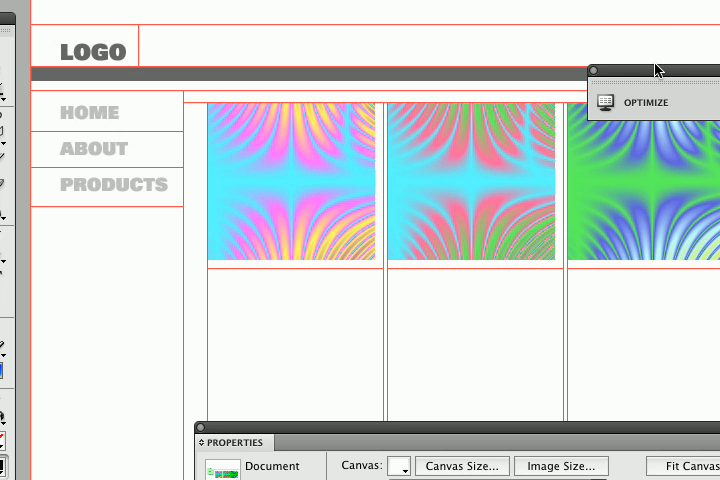
Step: Set the LOGO slice to export as GIF with 2 colours and magnify it to judge the result
{"action": "left_click", "coordinate": [104, 53]}
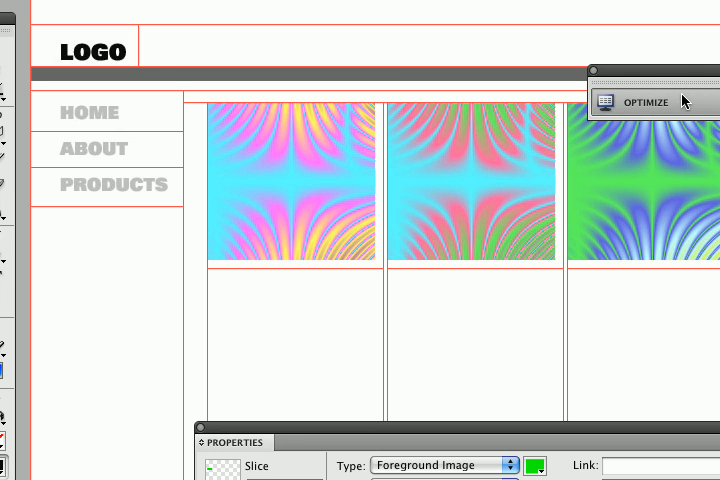
{"action": "key", "text": "F6"}
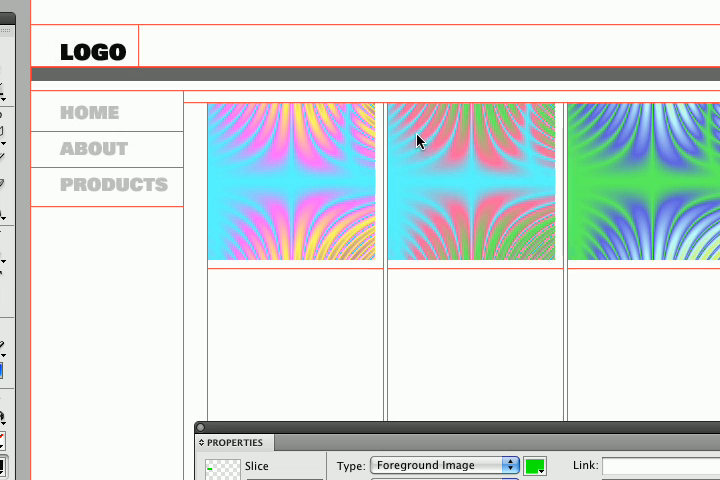
{"action": "left_click_drag", "start_coordinate": [343, 160], "coordinate": [343, 160]}
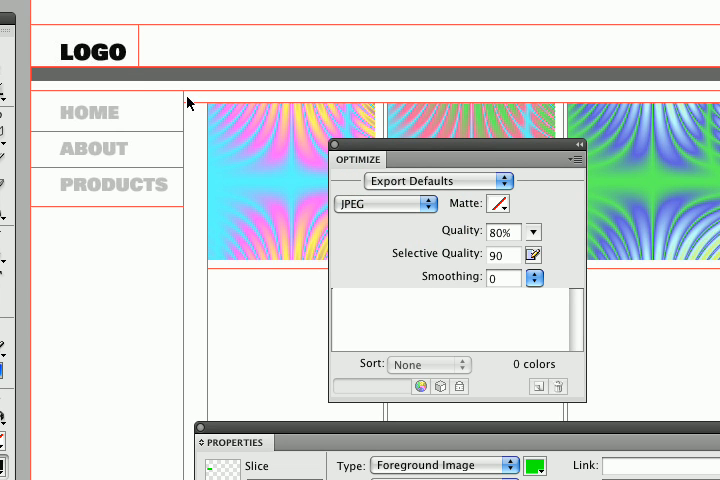
{"action": "left_click", "coordinate": [366, 204]}
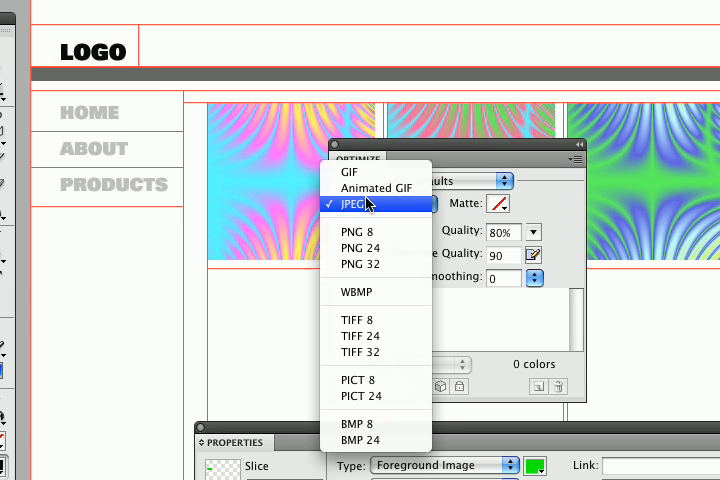
{"action": "left_click", "coordinate": [350, 172]}
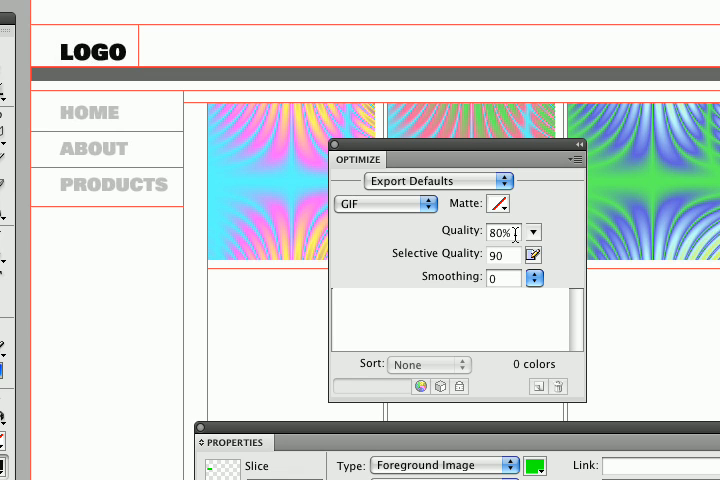
{"action": "left_click_drag", "start_coordinate": [517, 228], "coordinate": [479, 228]}
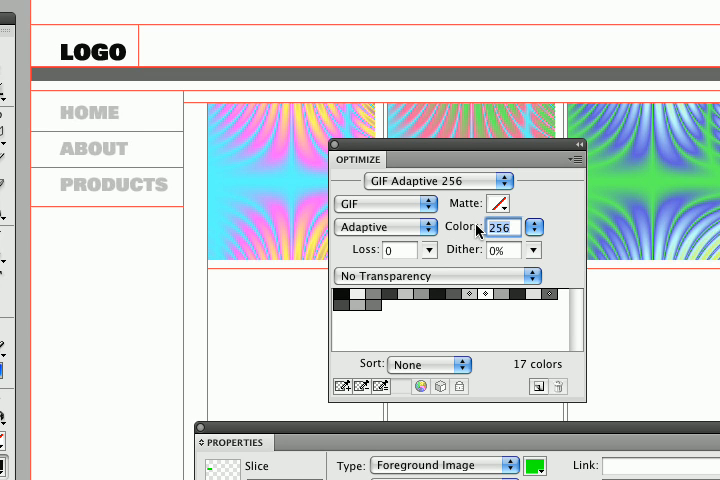
{"action": "type", "text": "2"}
{"action": "key", "text": "Return"}
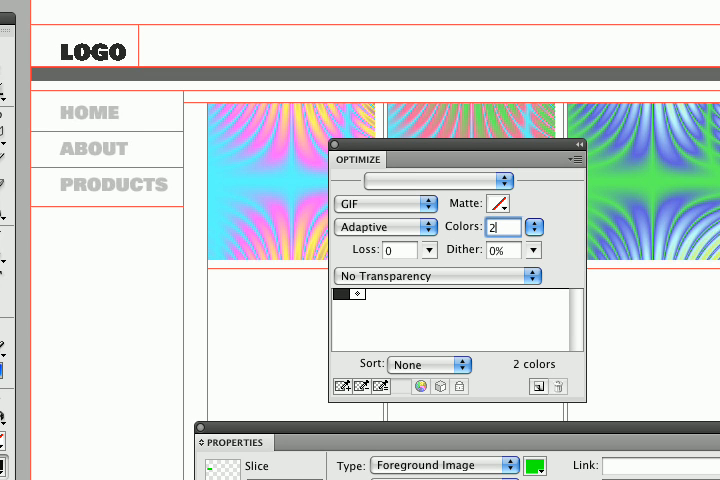
{"action": "key", "text": "ctrl+equal"}
{"action": "key", "text": "ctrl+equal"}
{"action": "key", "text": "ctrl+equal"}
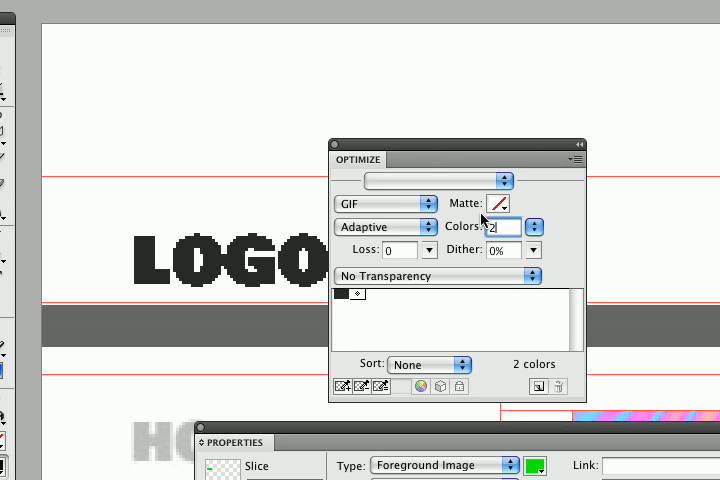
Step: Raise the LOGO slice to an 8-colour GIF and zoom in and out to inspect its edges
{"action": "left_click_drag", "start_coordinate": [508, 227], "coordinate": [471, 228]}
{"action": "type", "text": "8"}
{"action": "key", "text": "Return"}
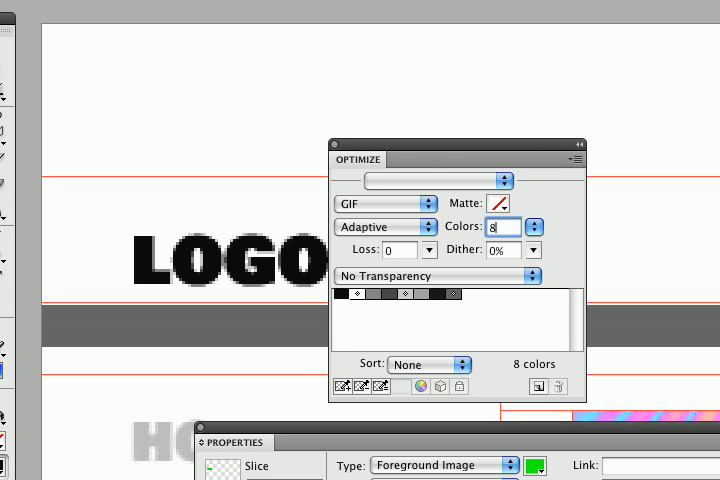
{"action": "key", "text": "ctrl+equal"}
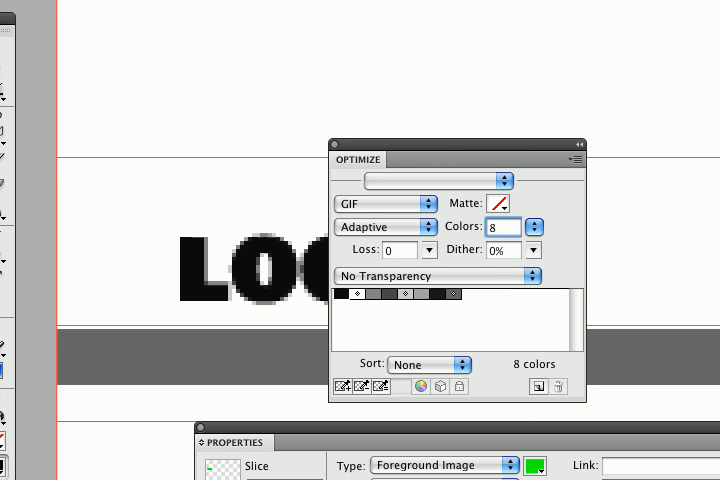
{"action": "key", "text": "ctrl+equal"}
{"action": "key", "text": "ctrl+equal"}
{"action": "key", "text": "ctrl+equal"}
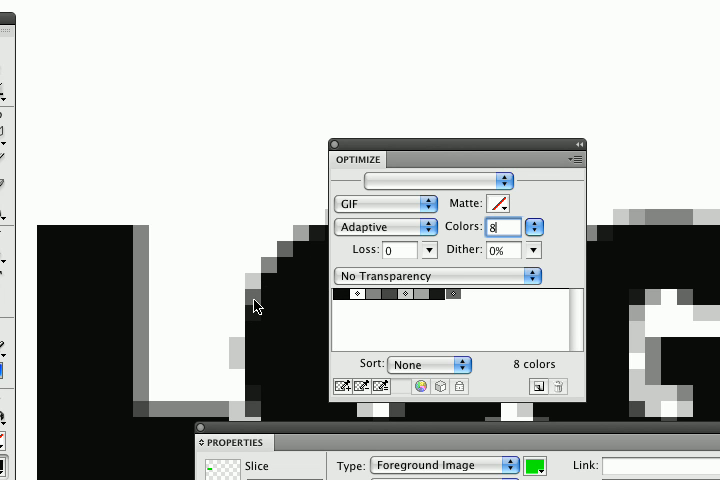
{"action": "key", "text": "ctrl+minus"}
{"action": "key", "text": "ctrl+minus"}
{"action": "key", "text": "ctrl+minus"}
{"action": "key", "text": "ctrl+minus"}
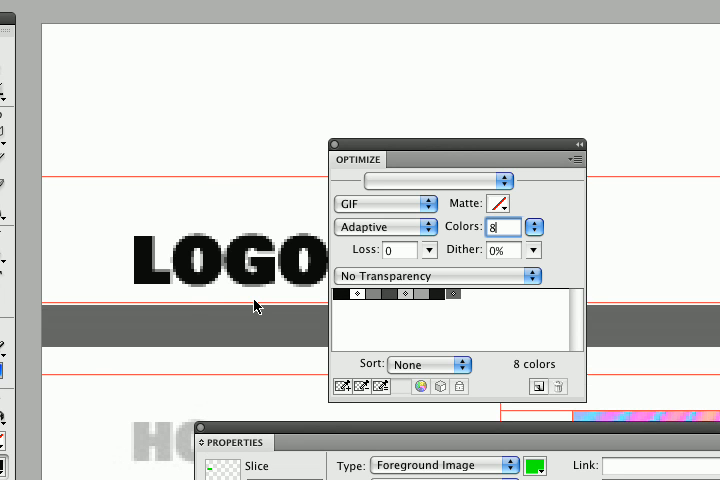
{"action": "key", "text": "ctrl+minus"}
{"action": "key", "text": "ctrl+minus"}
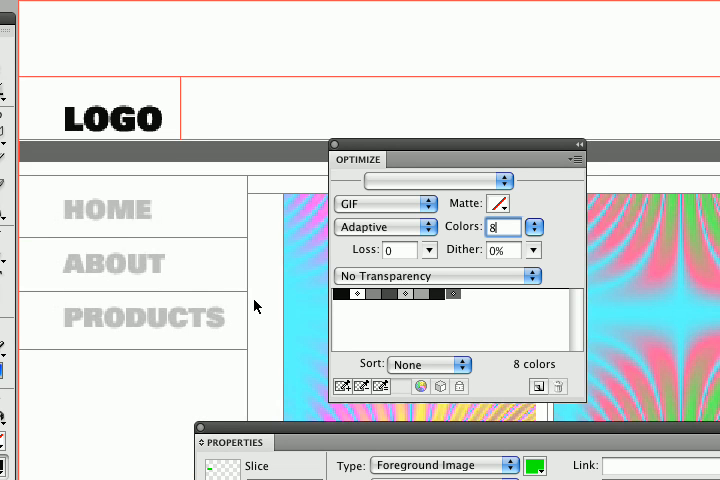
{"action": "key", "text": "ctrl+minus"}
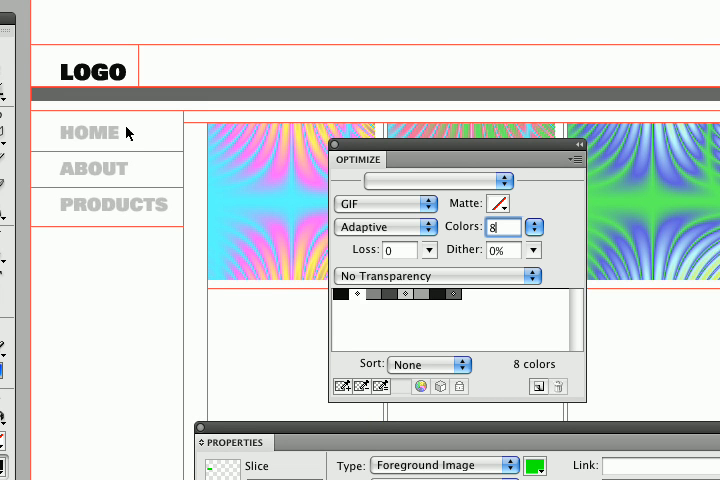
Step: Set the HOME, ABOUT and PRODUCTS slices together to export as 8-colour GIFs
{"action": "left_click", "coordinate": [122, 139]}
{"action": "left_click", "coordinate": [116, 172]}
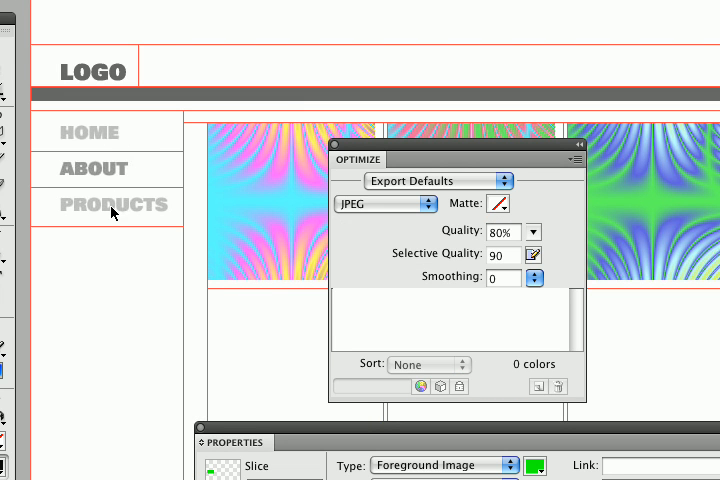
{"action": "left_click", "coordinate": [120, 140]}
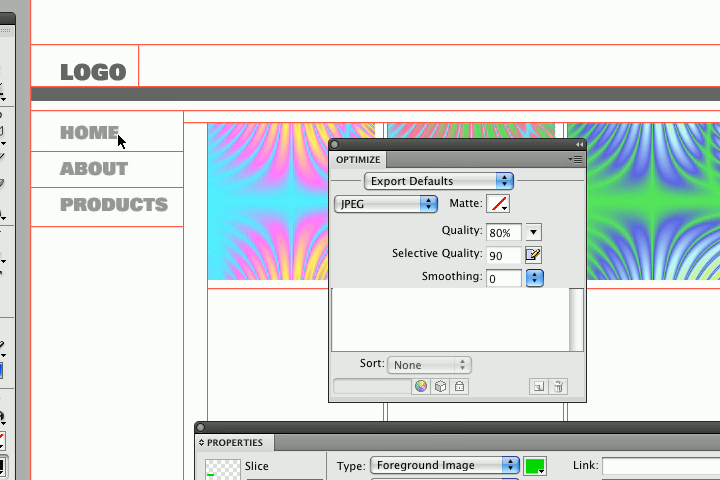
{"action": "left_click", "coordinate": [405, 203]}
{"action": "left_click", "coordinate": [411, 178]}
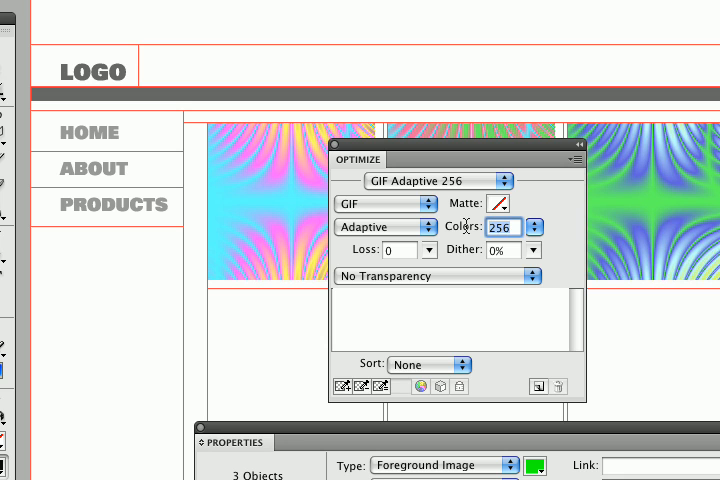
{"action": "type", "text": "8"}
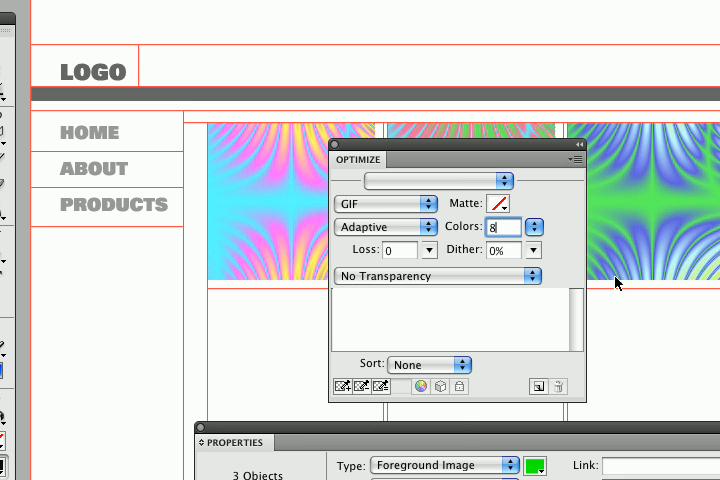
{"action": "double_click", "coordinate": [437, 437]}
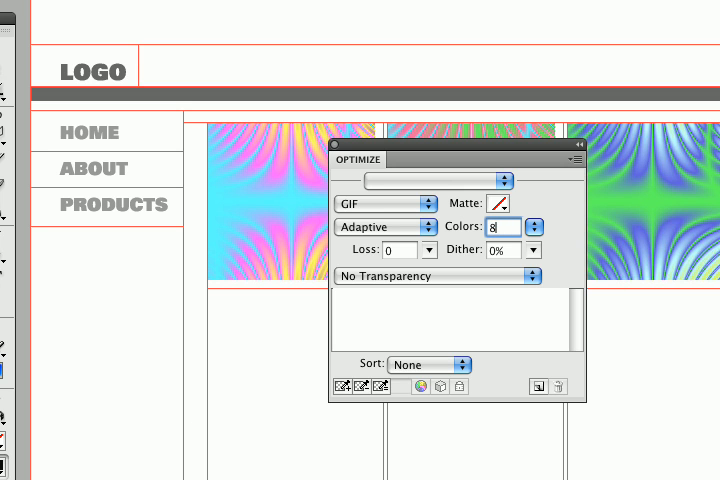
{"action": "key", "text": "Return"}
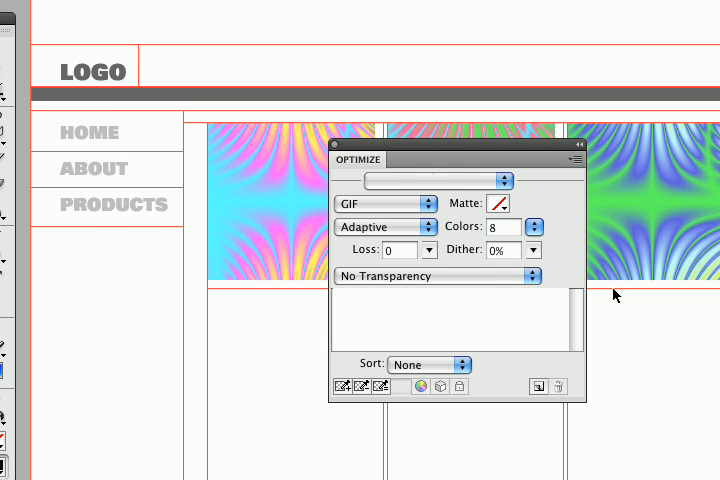
Step: Switch a remaining JPEG slice to an 8-colour GIF and move the Optimize panel off the images
{"action": "left_click", "coordinate": [613, 295]}
{"action": "left_click", "coordinate": [410, 204]}
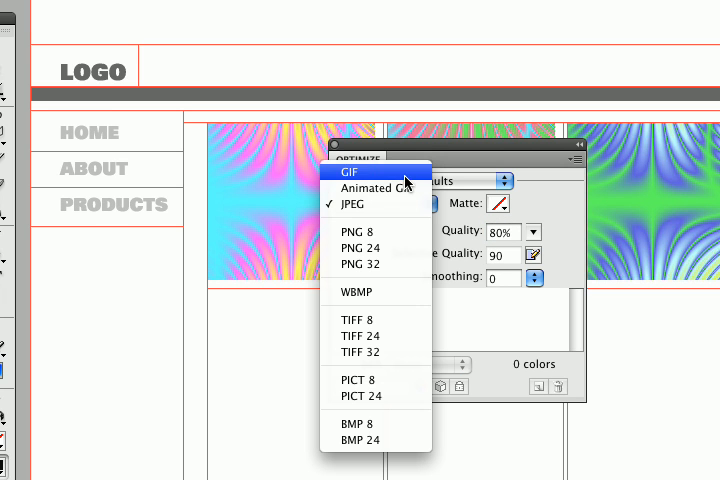
{"action": "left_click", "coordinate": [406, 176]}
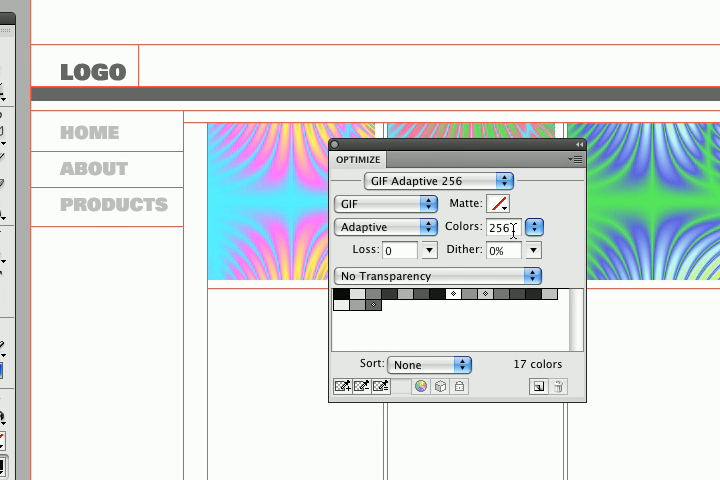
{"action": "left_click", "coordinate": [513, 230]}
{"action": "type", "text": "8"}
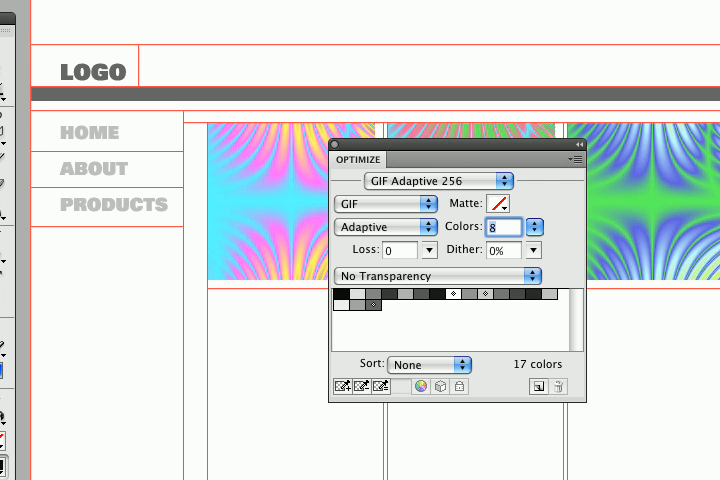
{"action": "key", "text": "Return"}
{"action": "left_click_drag", "start_coordinate": [517, 150], "coordinate": [556, 320]}
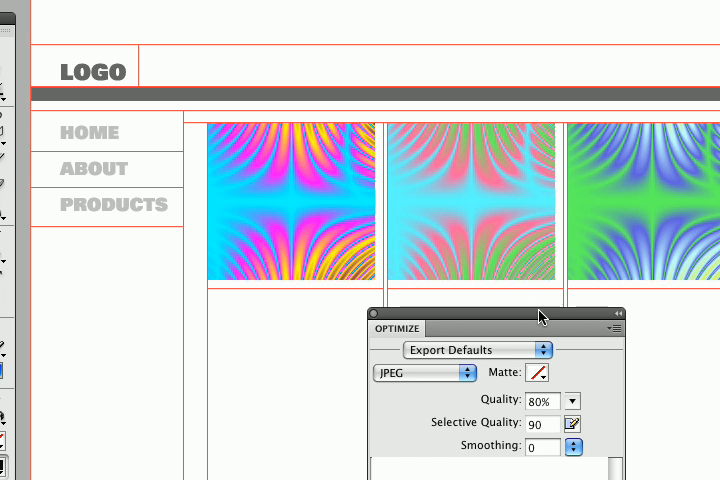
Step: Try GIF on the first image slice, then set it back to JPEG at 60% quality
{"action": "left_click", "coordinate": [436, 374]}
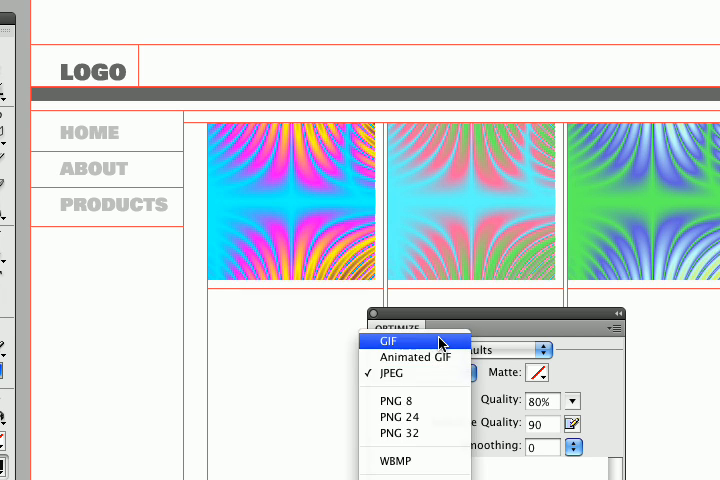
{"action": "left_click", "coordinate": [440, 341]}
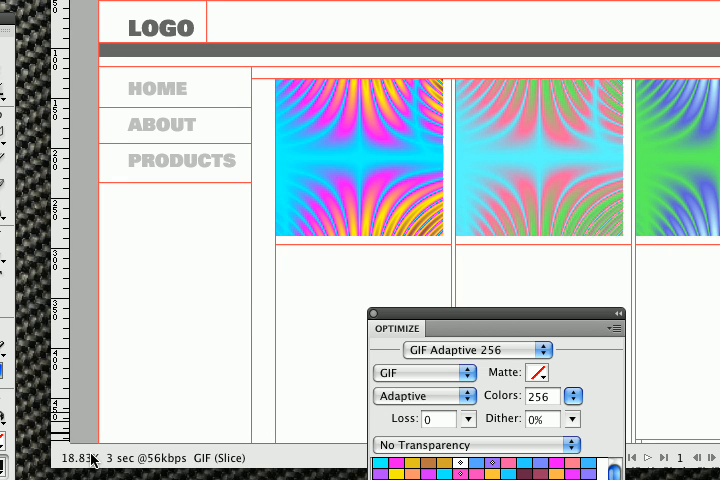
{"action": "left_click", "coordinate": [421, 378]}
{"action": "left_click", "coordinate": [421, 404]}
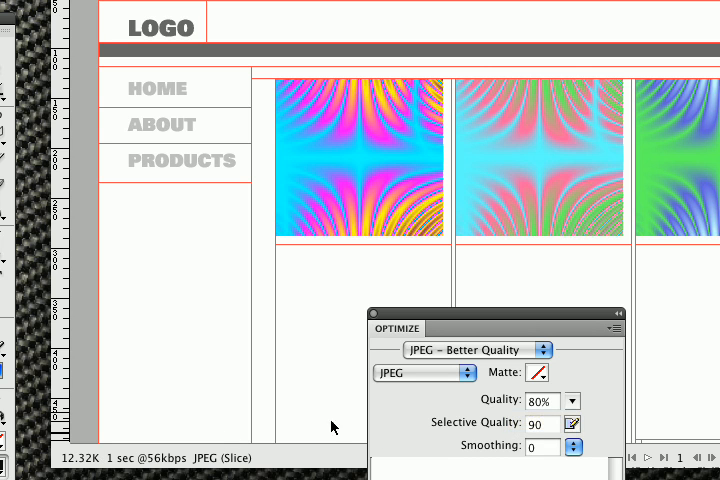
{"action": "double_click", "coordinate": [551, 401]}
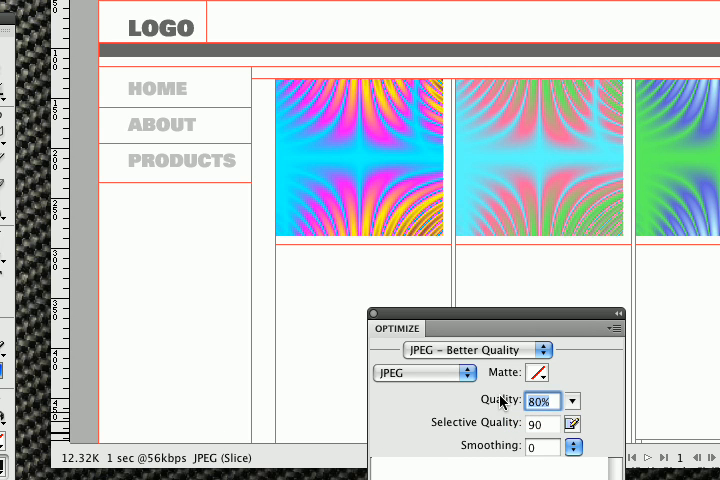
{"action": "type", "text": "60"}
{"action": "key", "text": "Return"}
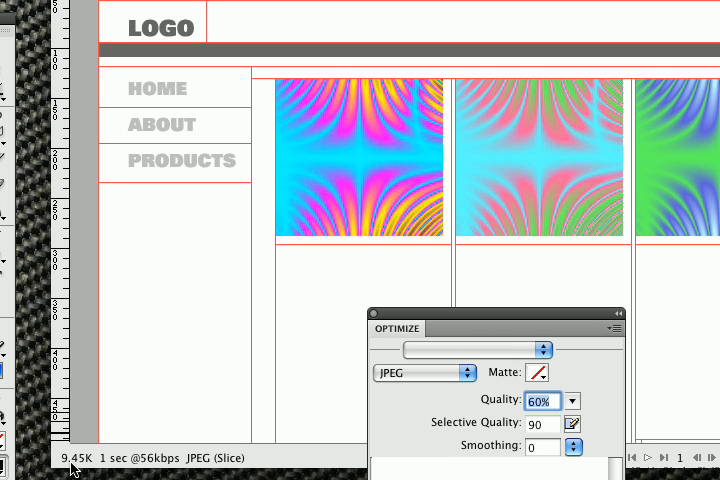
Step: Set the middle and right image slices to JPEG at 60% quality
{"action": "left_click", "coordinate": [535, 161]}
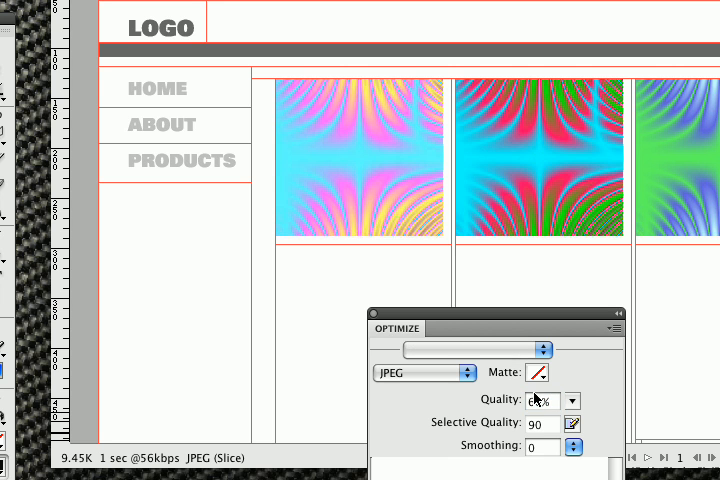
{"action": "left_click", "coordinate": [688, 174], "text": "shift"}
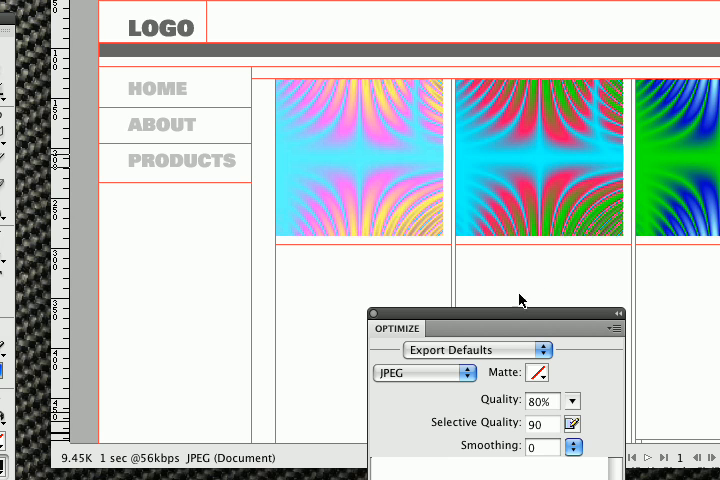
{"action": "left_click", "coordinate": [545, 401]}
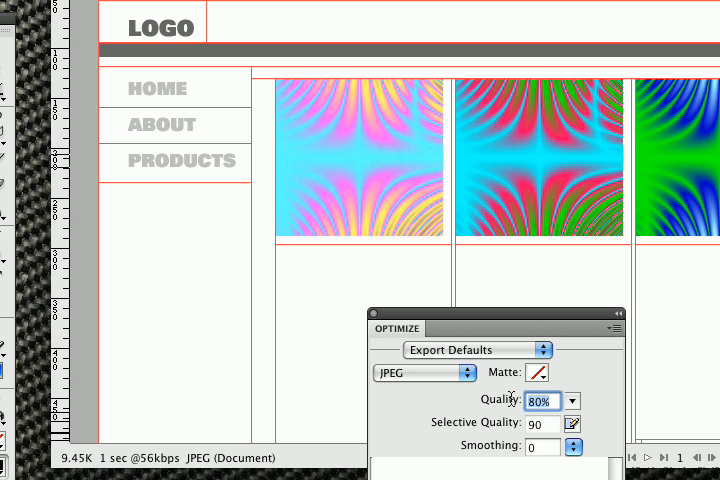
{"action": "type", "text": "60"}
{"action": "key", "text": "Return"}
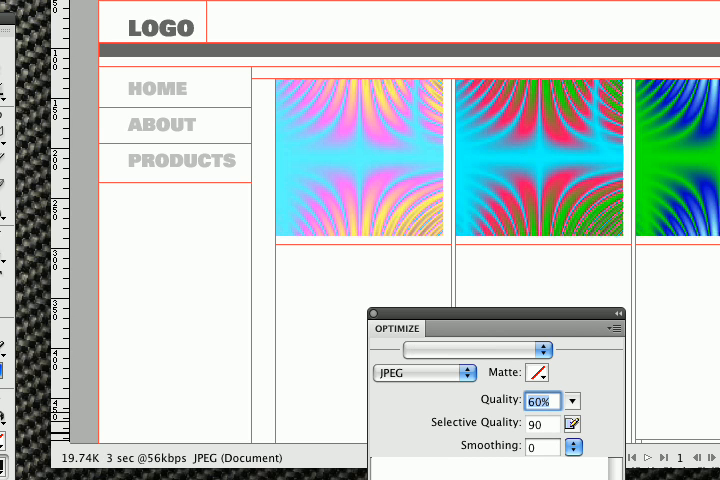